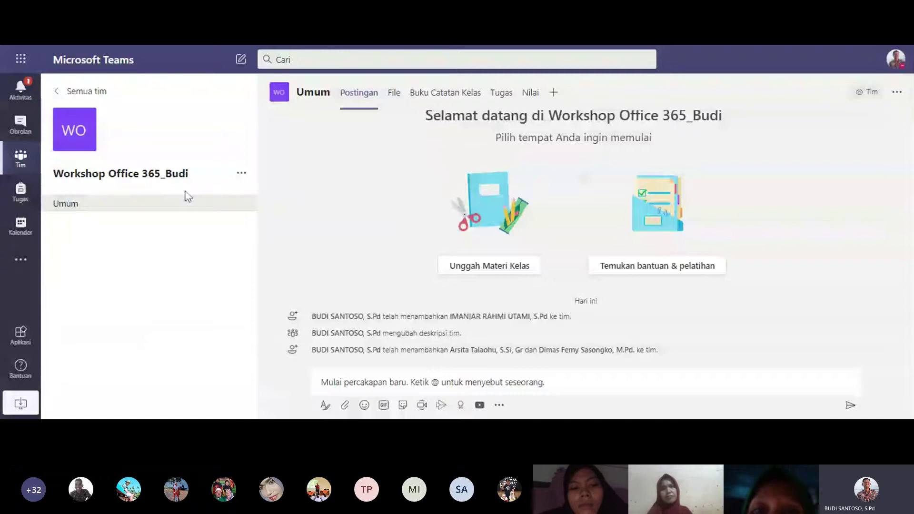
Step: Start a new meeting in the calendar and title it "Workshop Uji Coba 2"
click(20, 226)
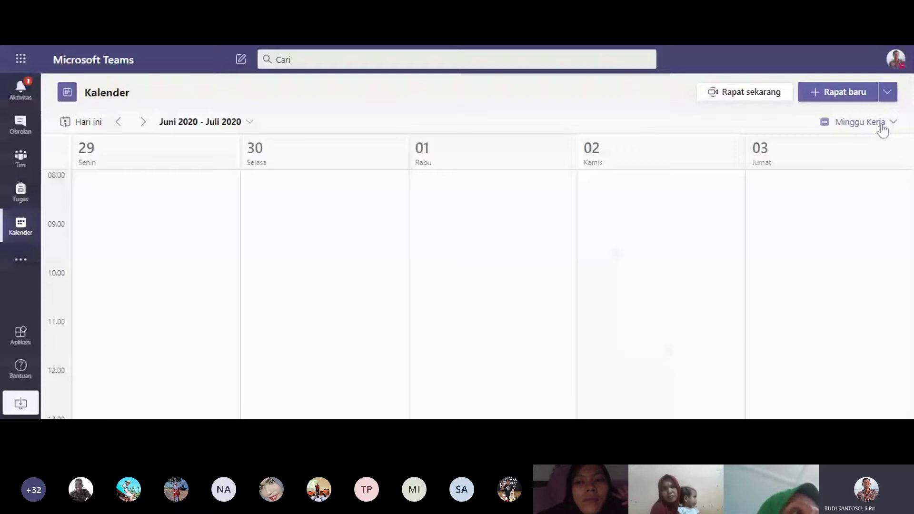
click(852, 99)
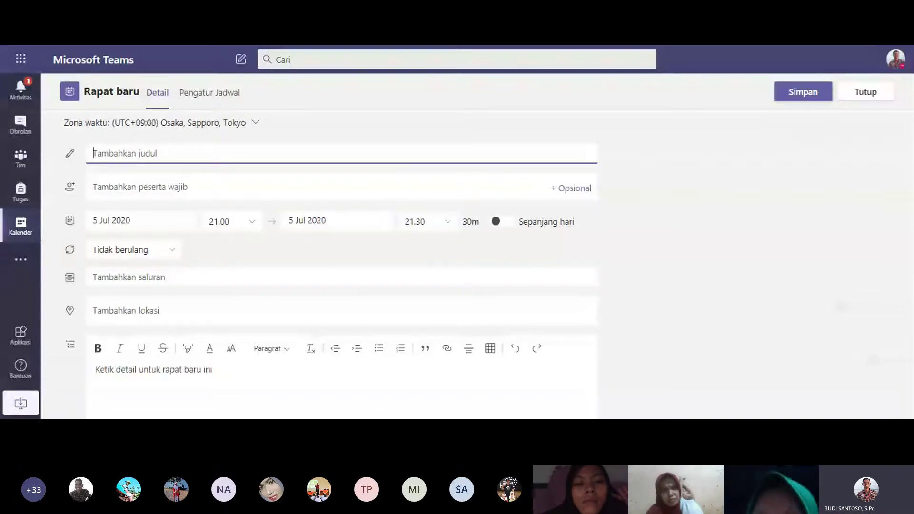
text(Works)
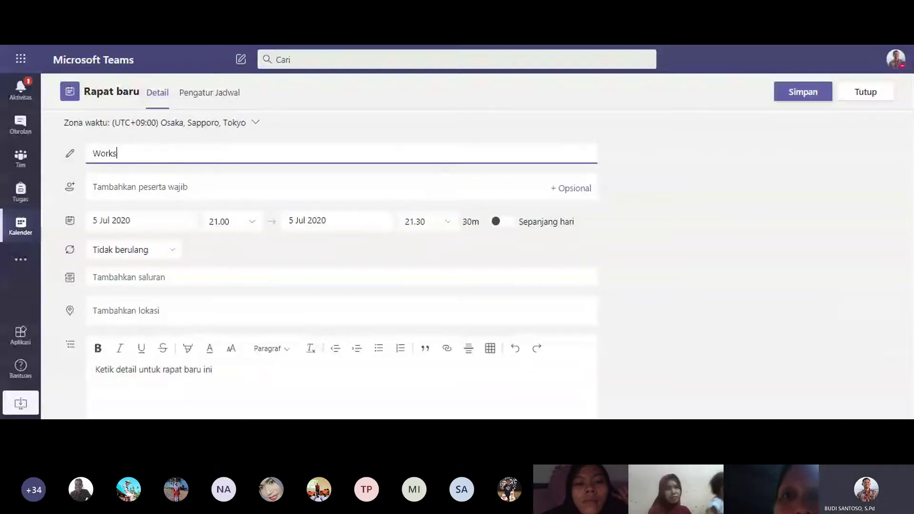
text(hop Uji )
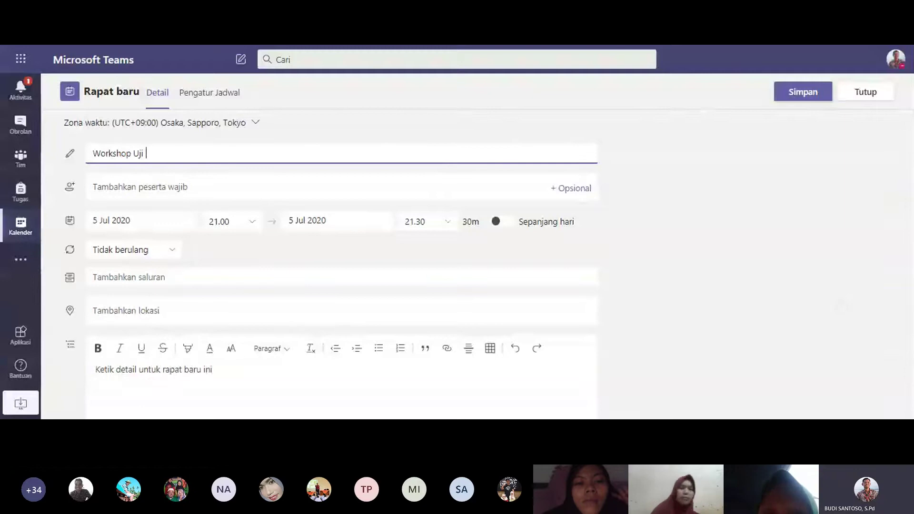
text(Co)
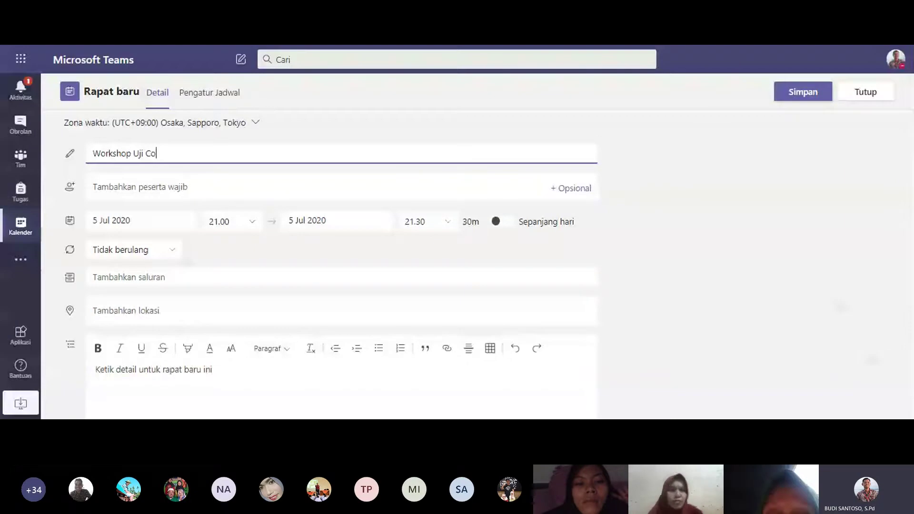
text(ba 2)
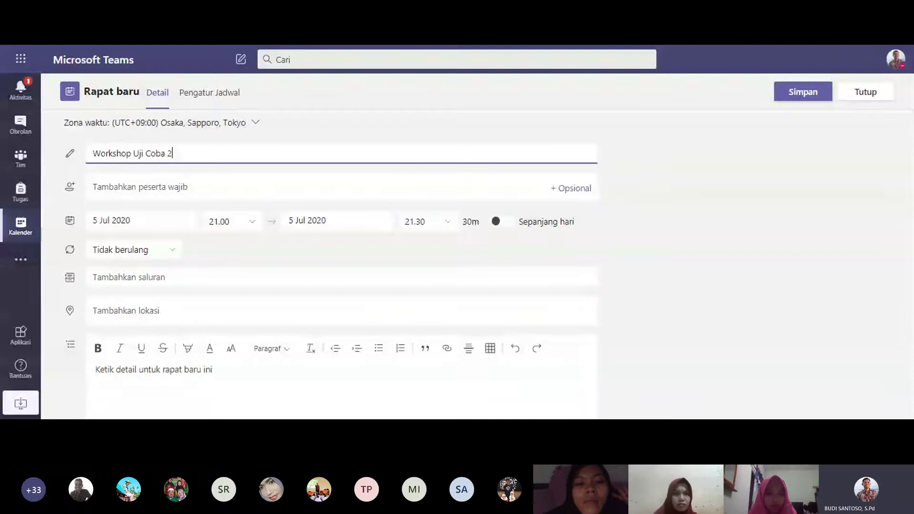
Step: Set the meeting's date to 6 Jul 2020 and its start time to 08.00
click(114, 220)
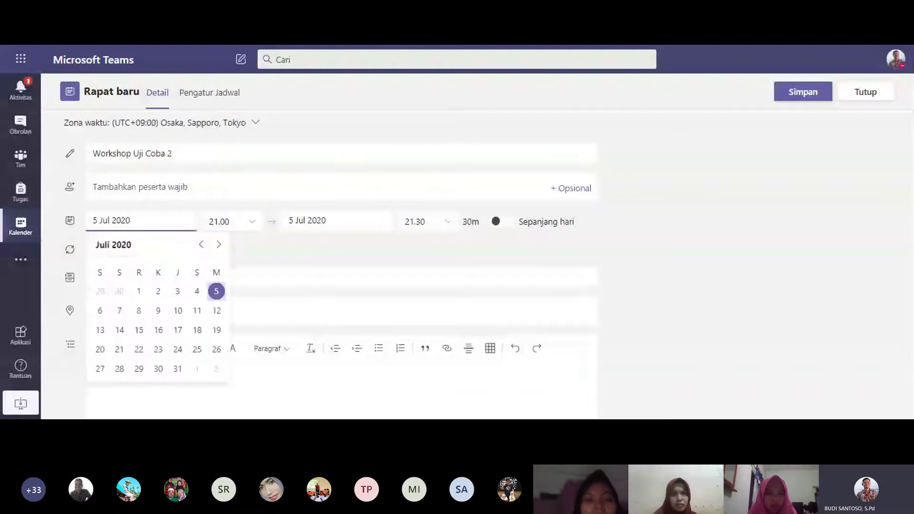
click(172, 307)
click(253, 224)
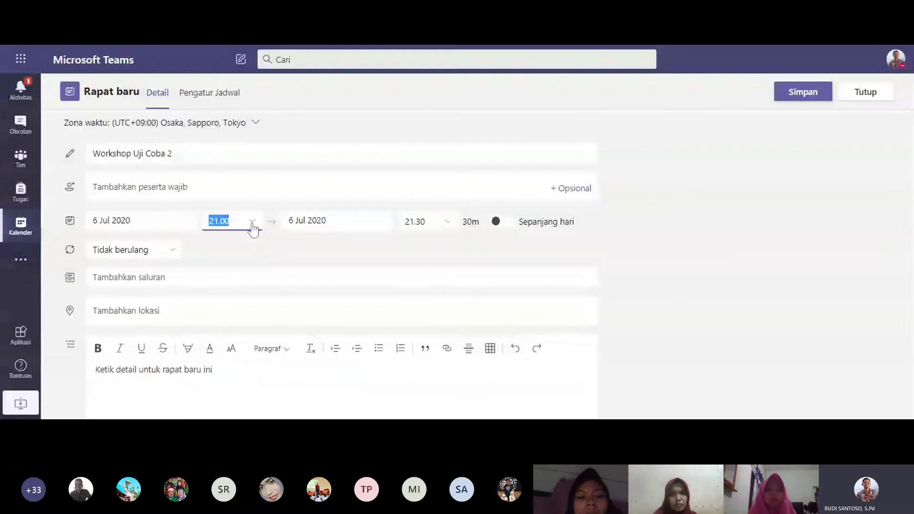
click(252, 222)
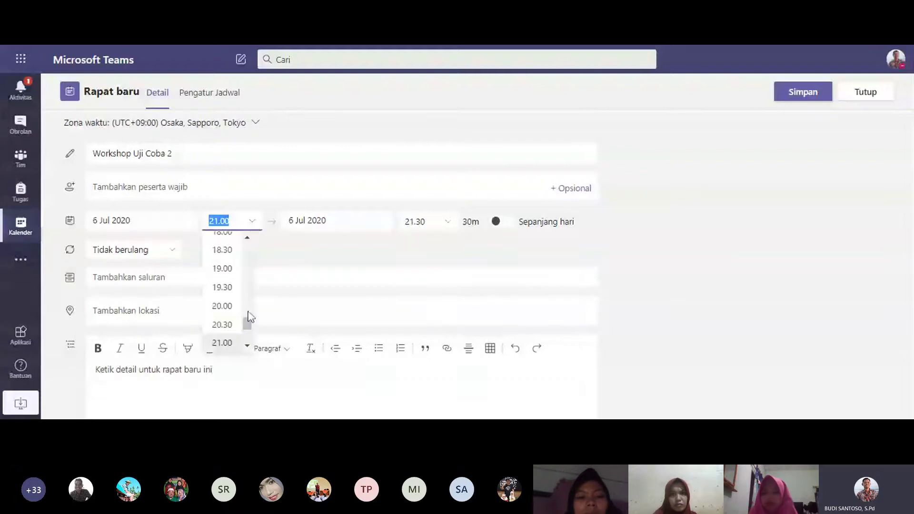
drag(247, 323, 249, 272)
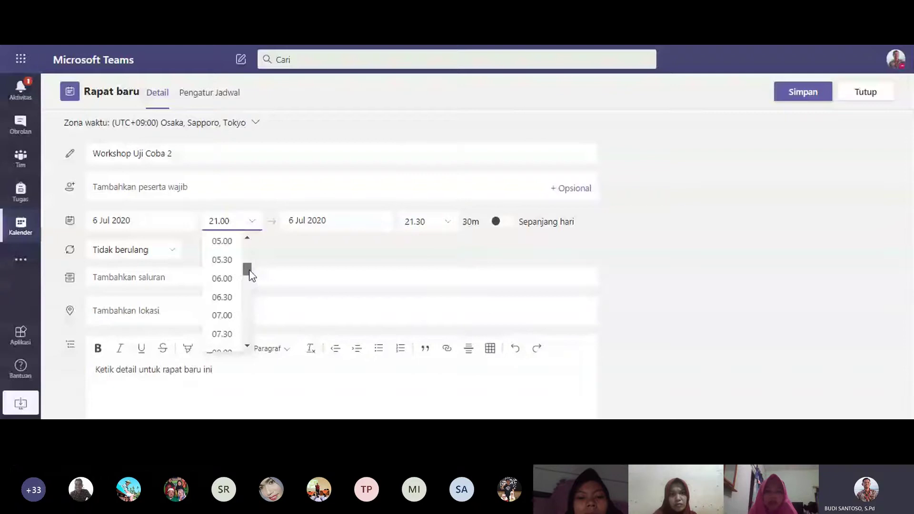
scroll(220, 318, down, 1)
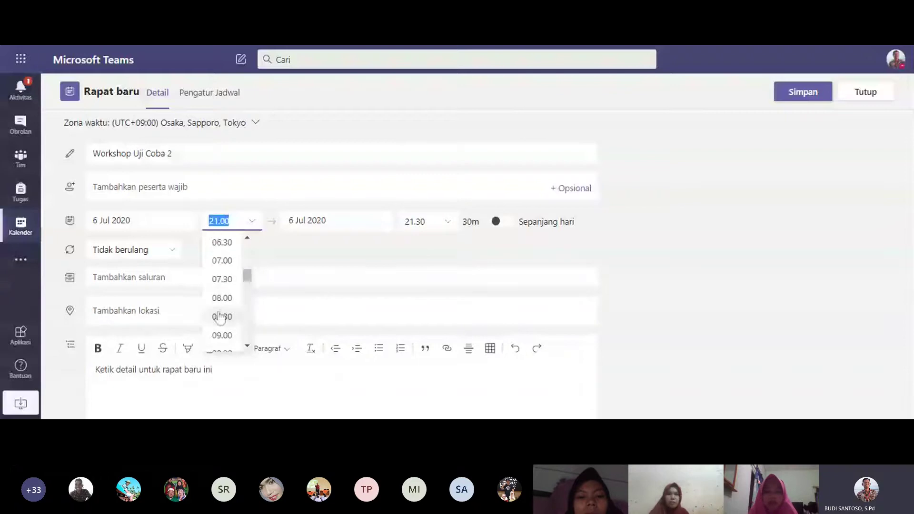
click(222, 299)
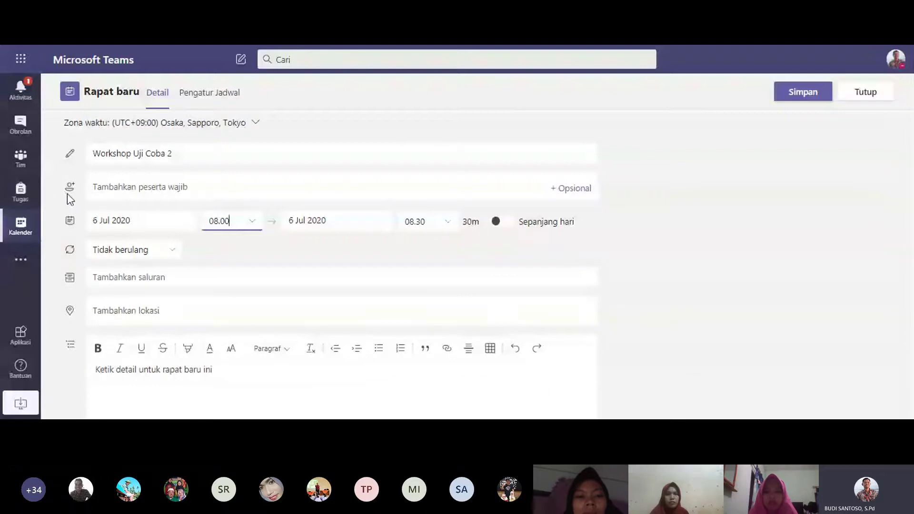
Step: Look up the fellow organizer by name and add them as a required participant of the meeting
key(shift+Tab)
key(shift+Tab)
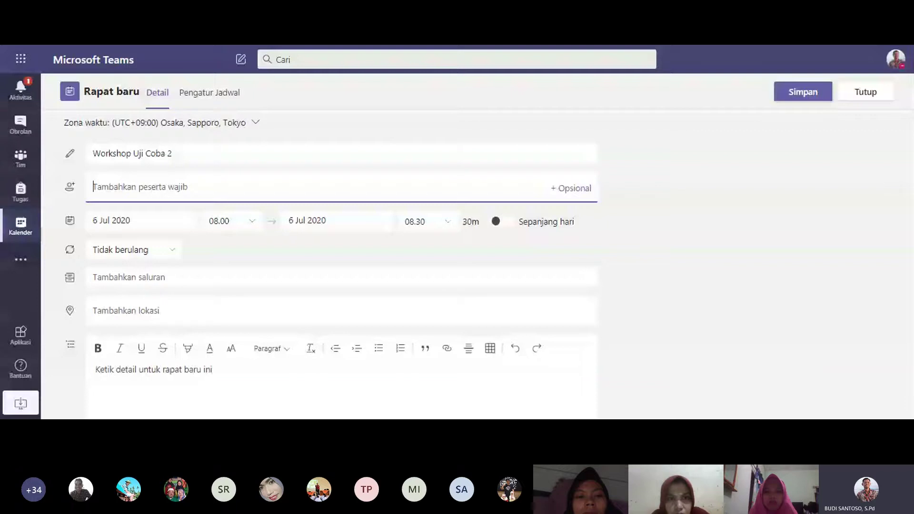
text(bud)
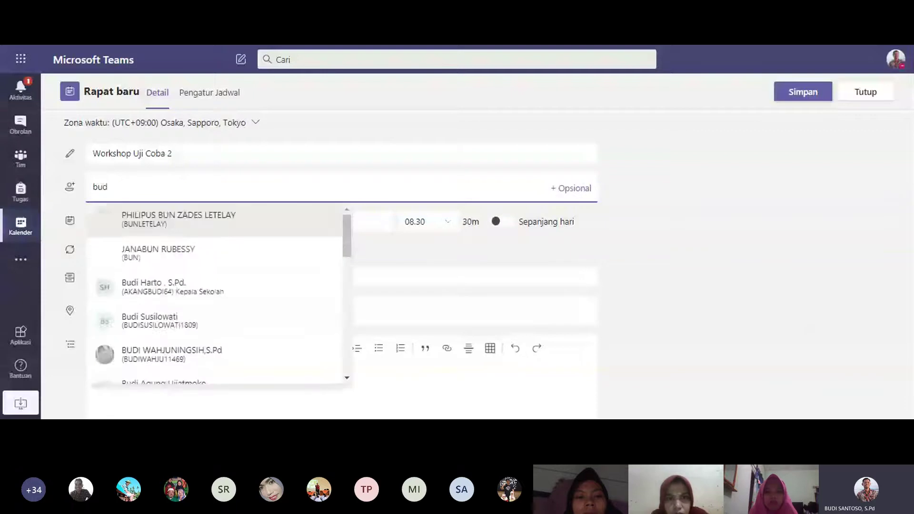
text(i)
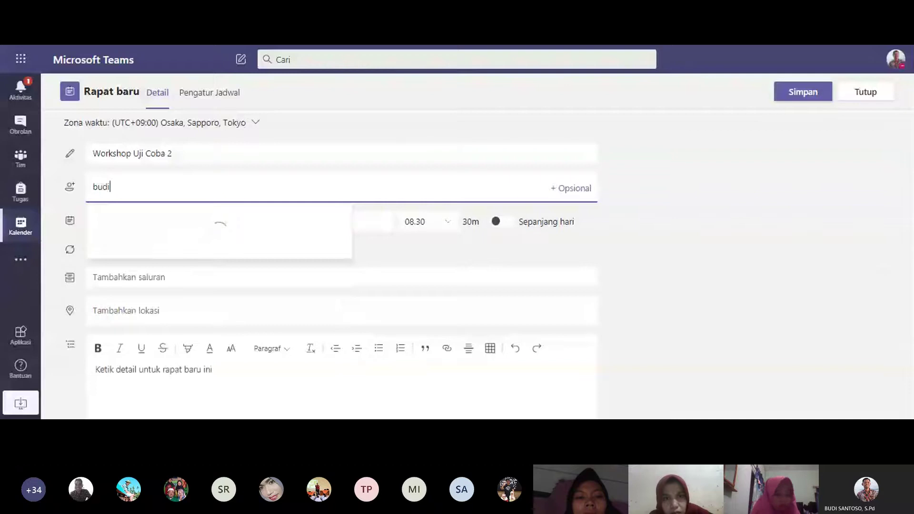
key(BackSpace)
key(BackSpace)
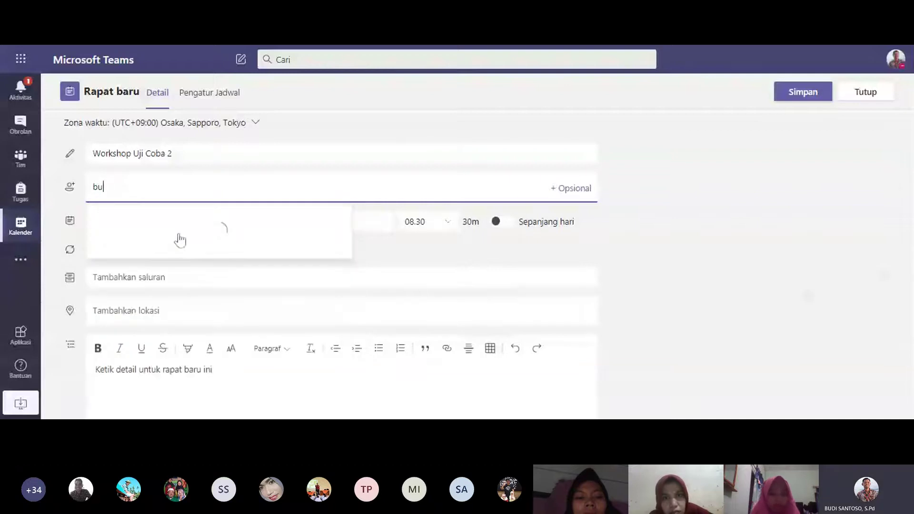
key(BackSpace)
key(BackSpace)
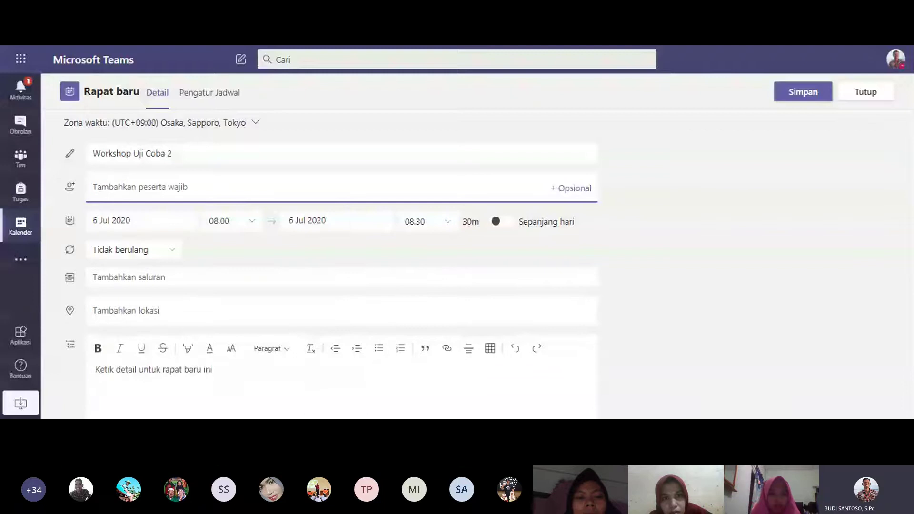
text(ima)
click(181, 224)
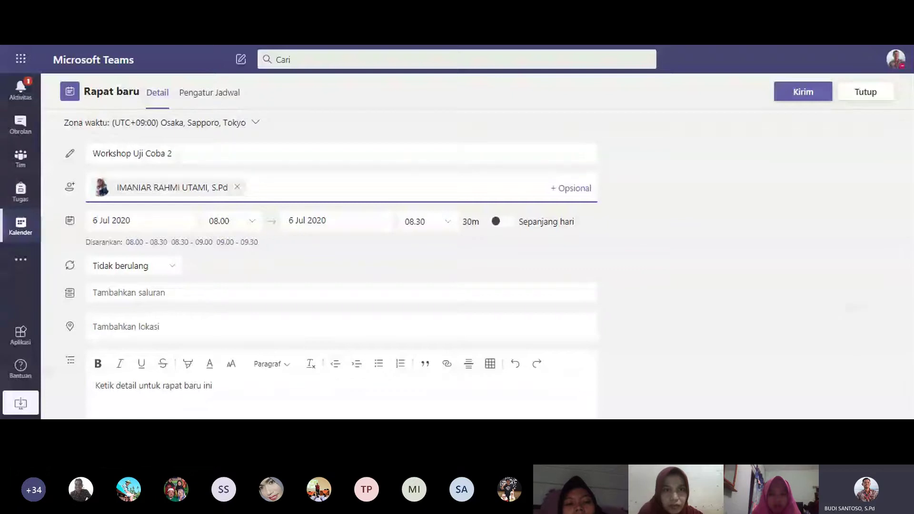
Step: Assign the meeting to the Umum channel of the two-organizer Workshop Office 365 team and make it repeat daily (Harian)
click(190, 293)
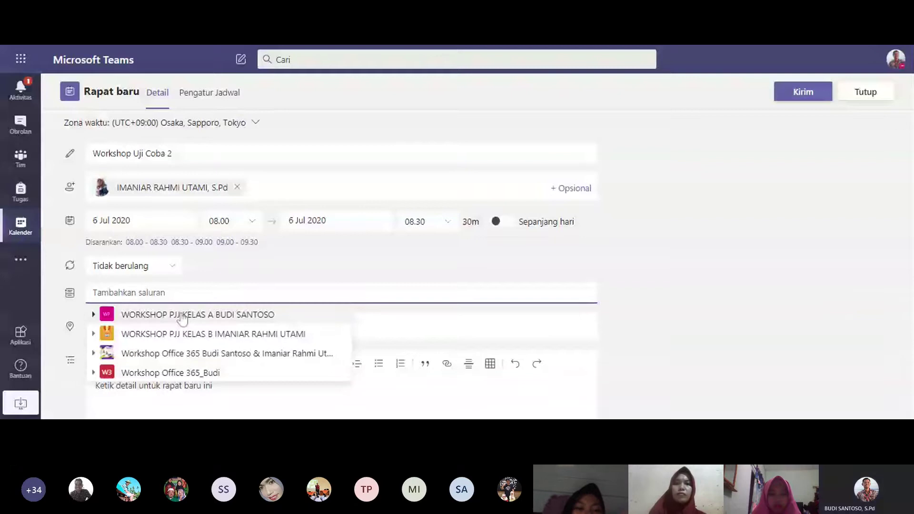
click(143, 353)
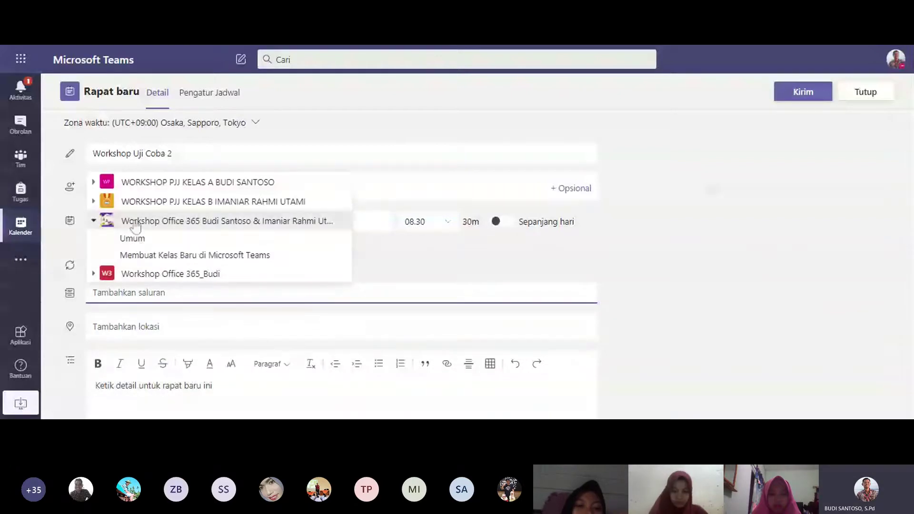
click(133, 240)
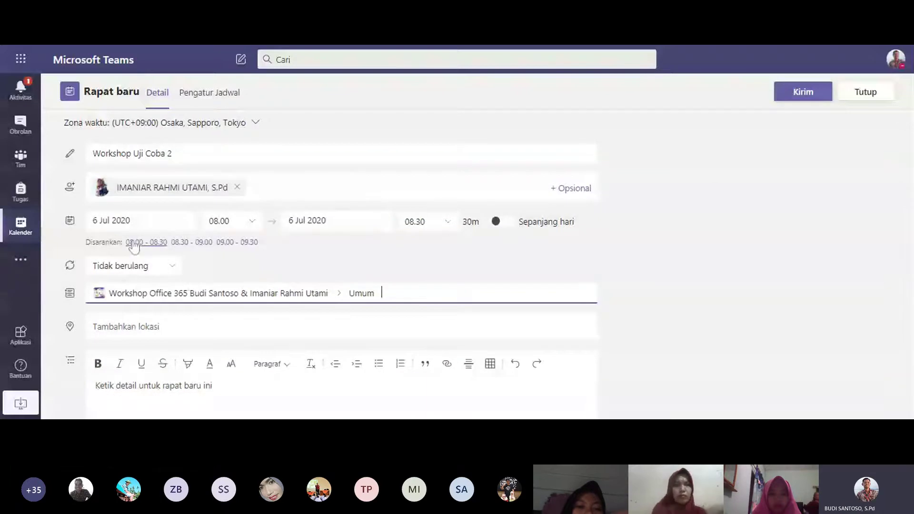
click(171, 270)
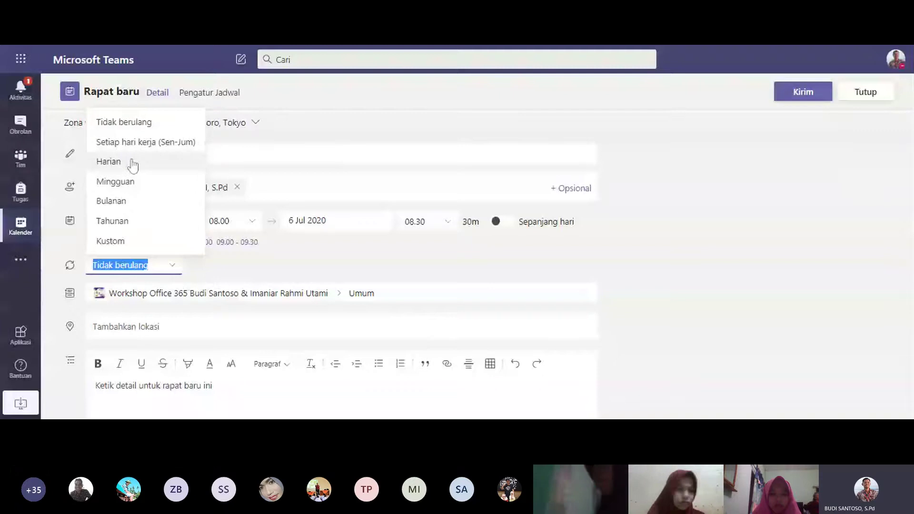
click(133, 163)
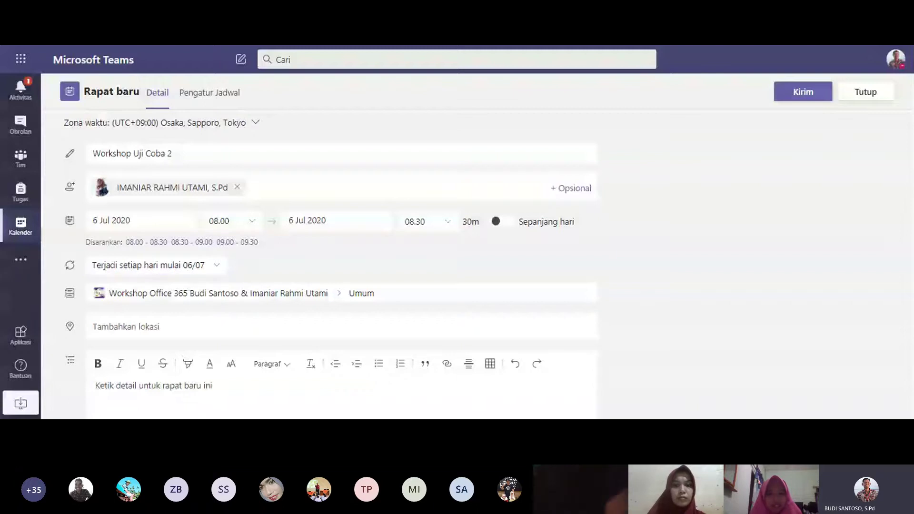
Step: Enter "Silakan bergabung pada vicon uji coba kedua" as the meeting details and send the invitation
text(Silakan bergab)
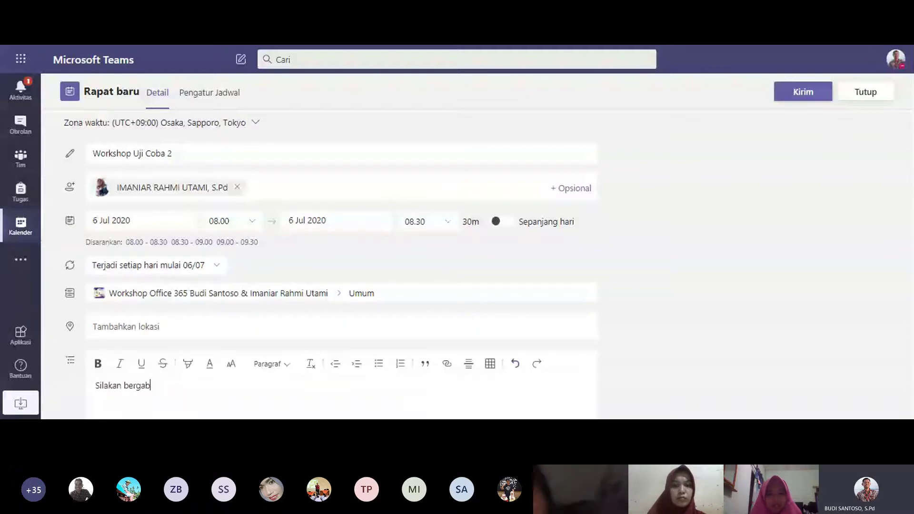
text(ung pada)
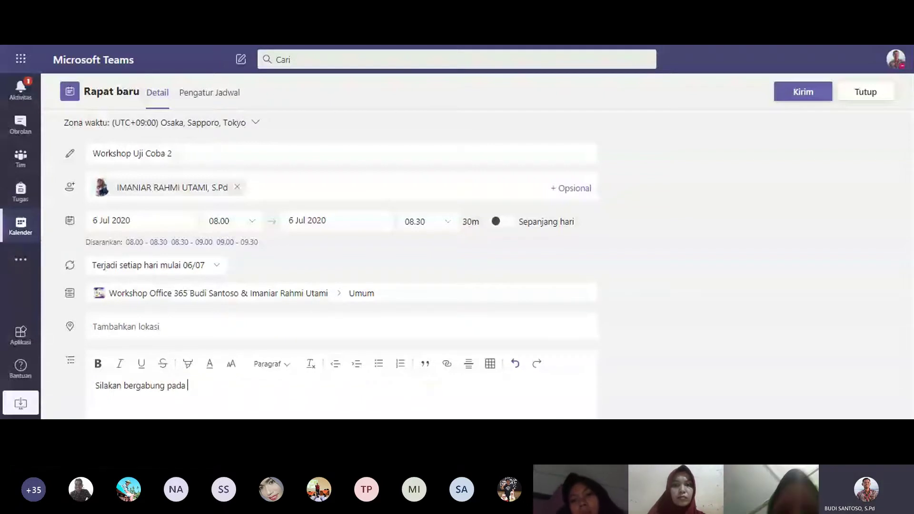
text( vicon)
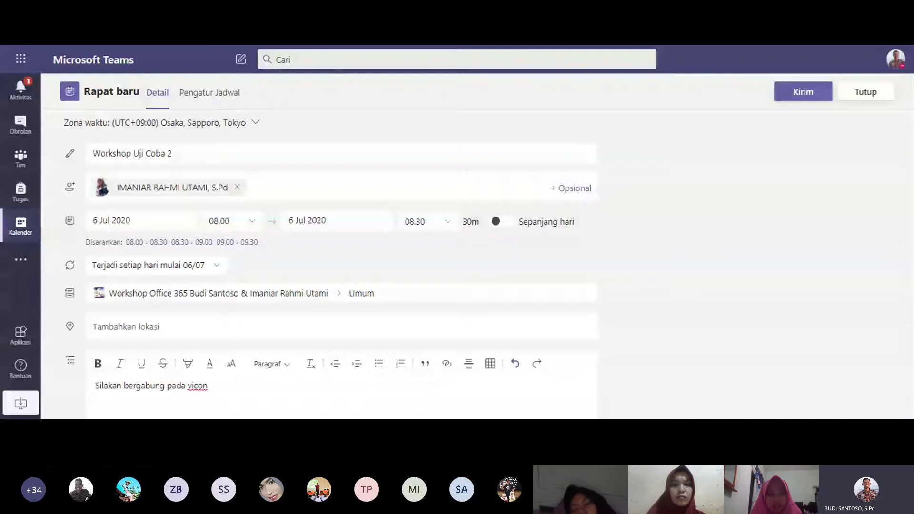
text( uji )
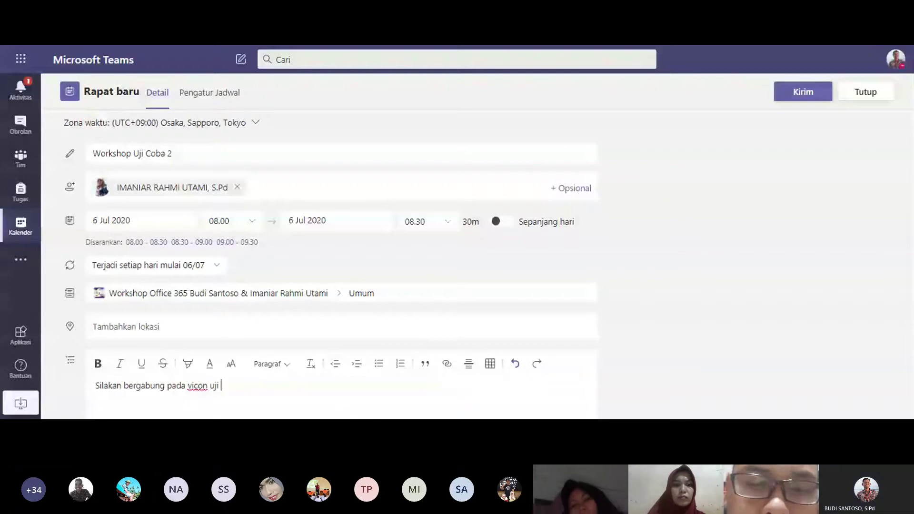
text(cob)
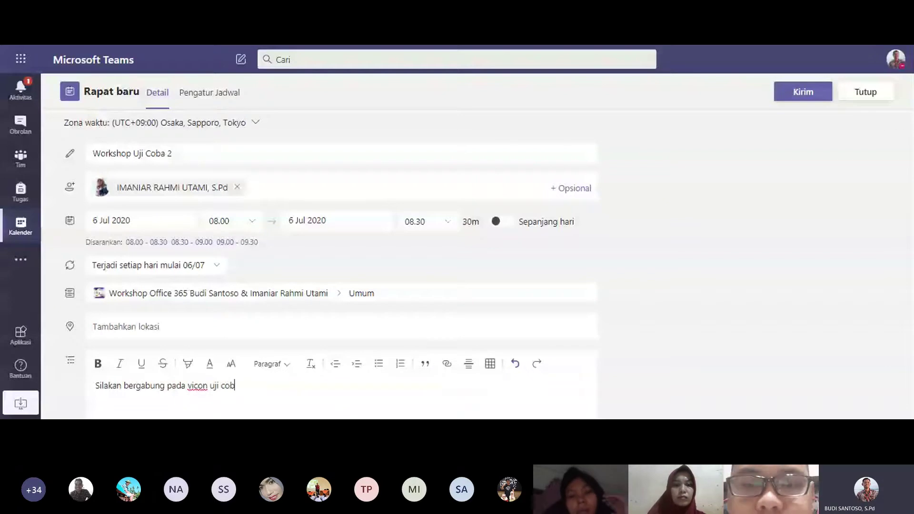
text(a kedi)
key(BackSpace)
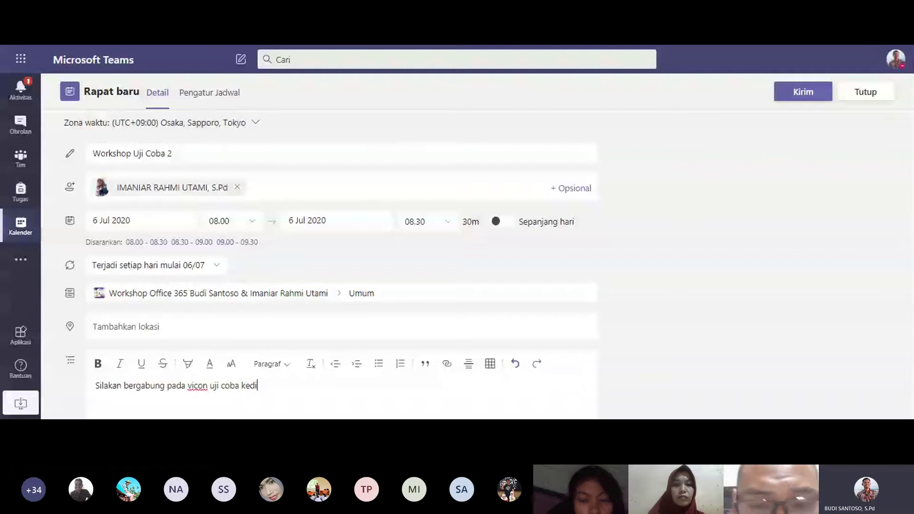
text(ua)
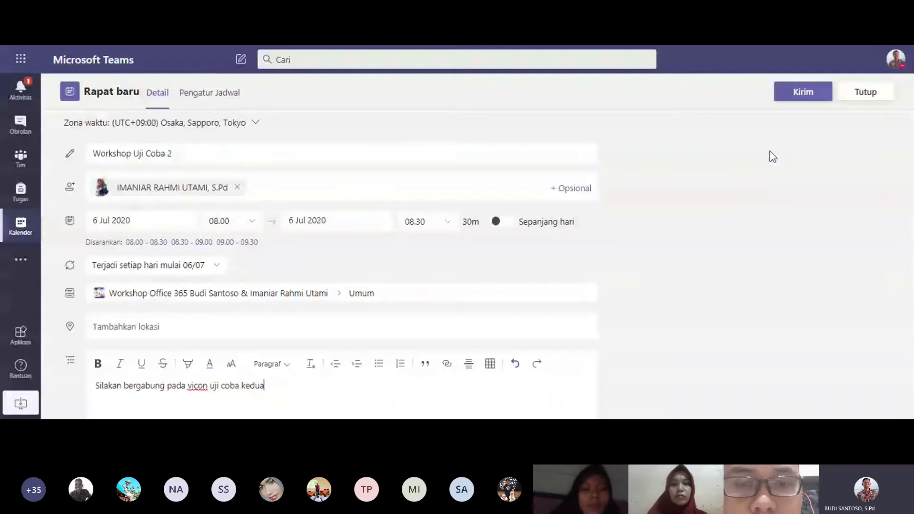
click(824, 88)
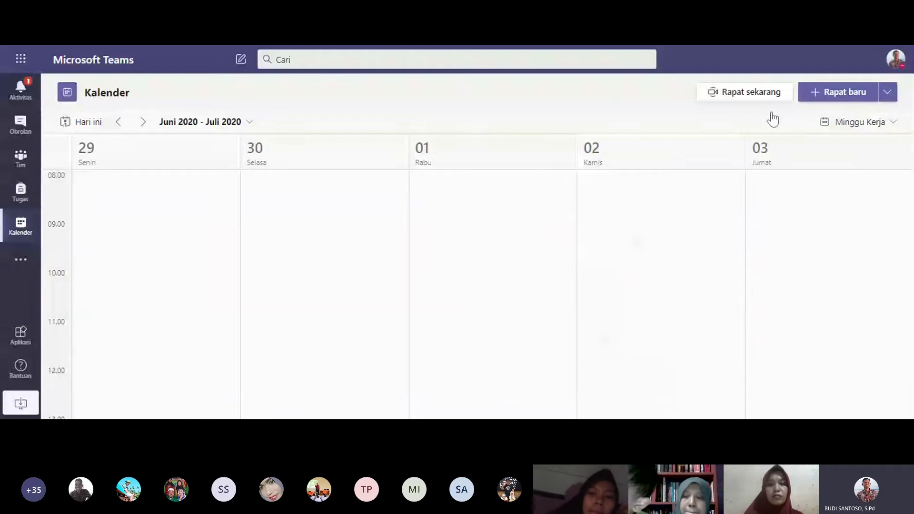
Step: In the meeting options of the 6 July Workshop Uji Coba 2 occurrence, let Semua orang bypass the lobby, save, and return to the calendar
click(145, 123)
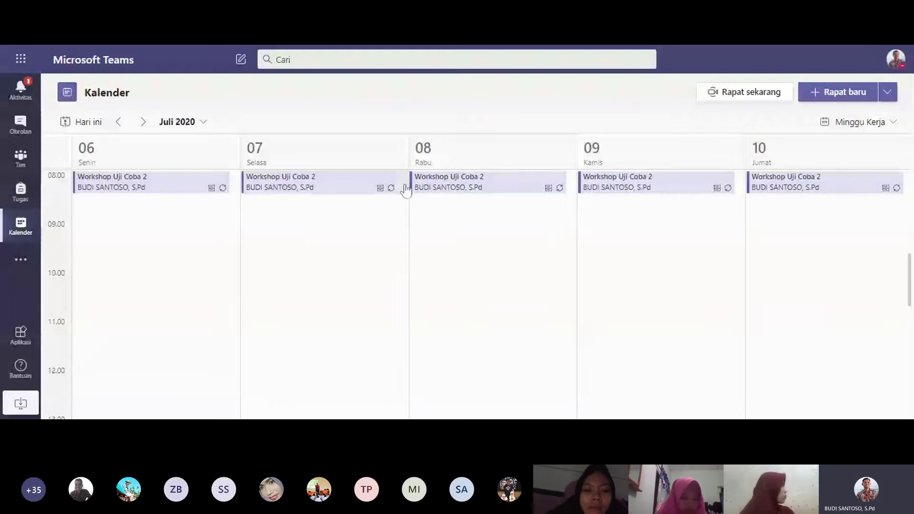
click(128, 184)
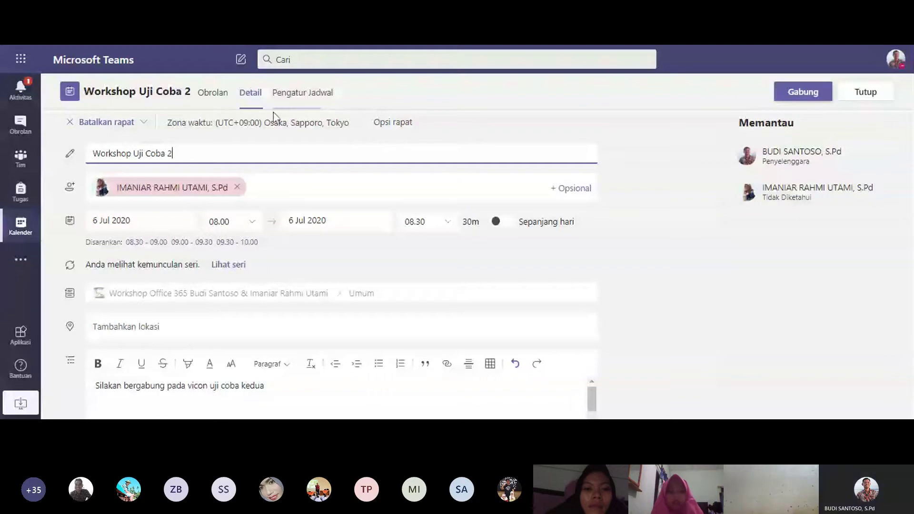
click(403, 125)
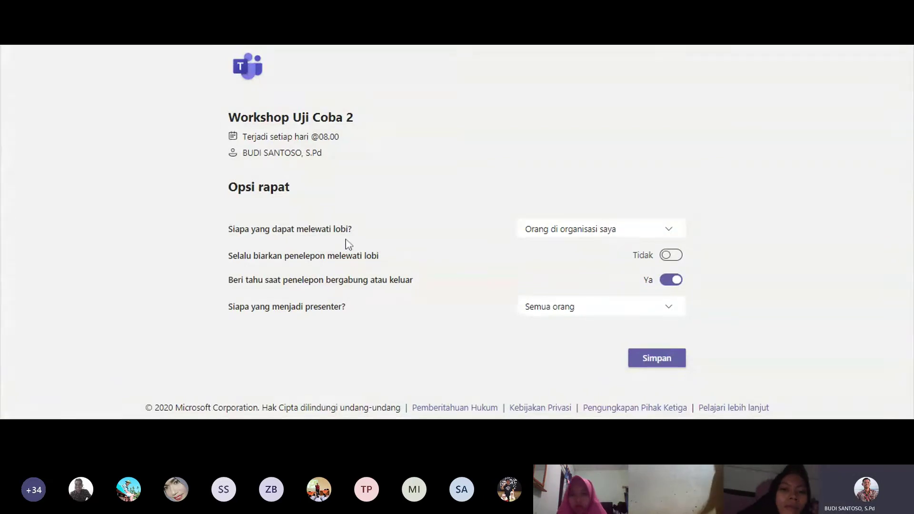
click(669, 232)
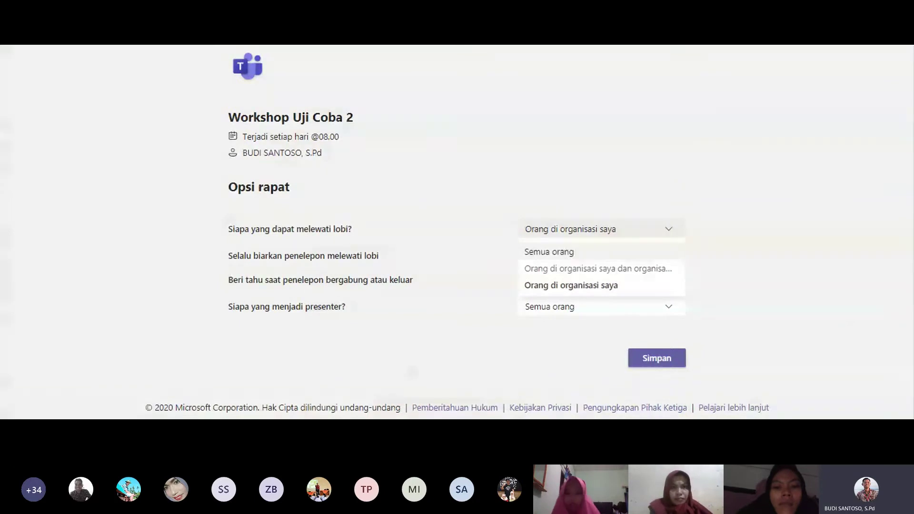
click(578, 251)
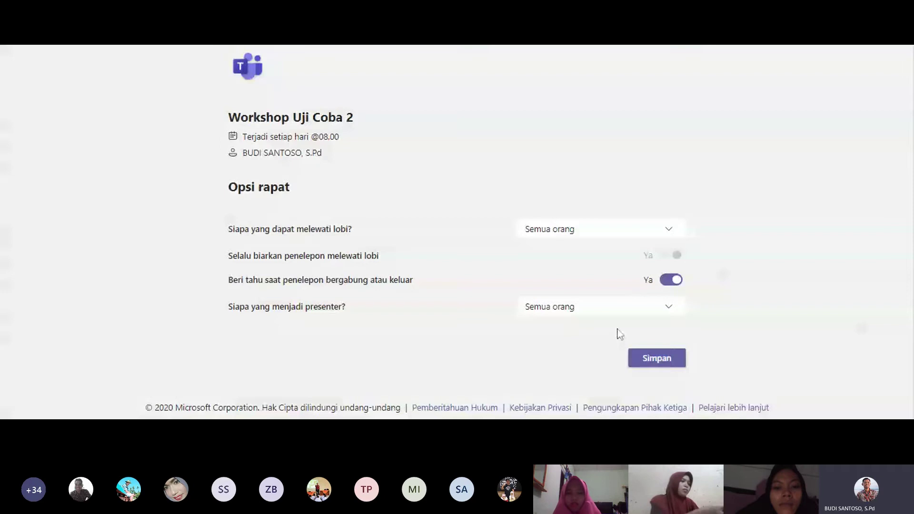
click(644, 362)
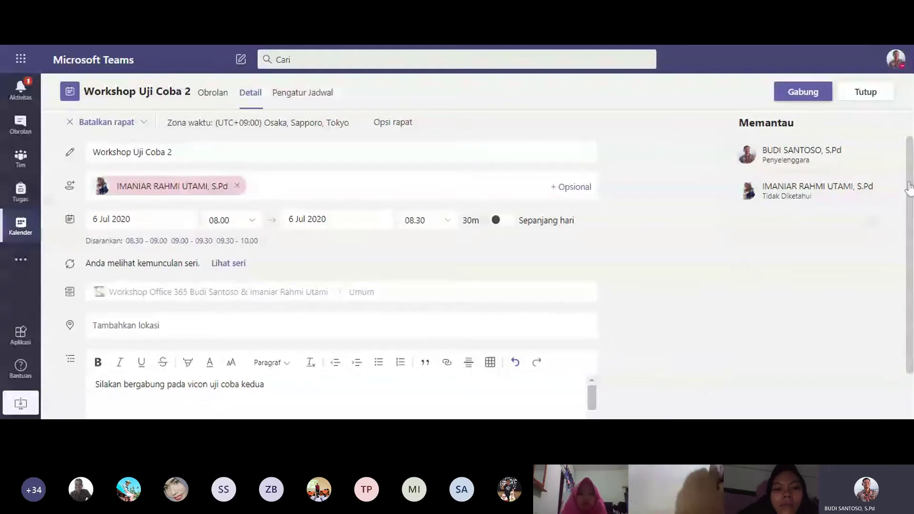
scroll(910, 189, down, 1)
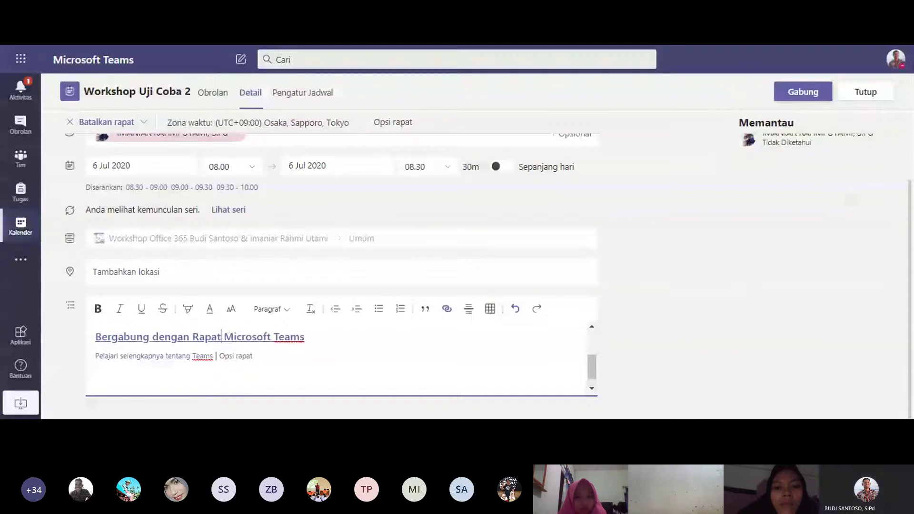
key(Escape)
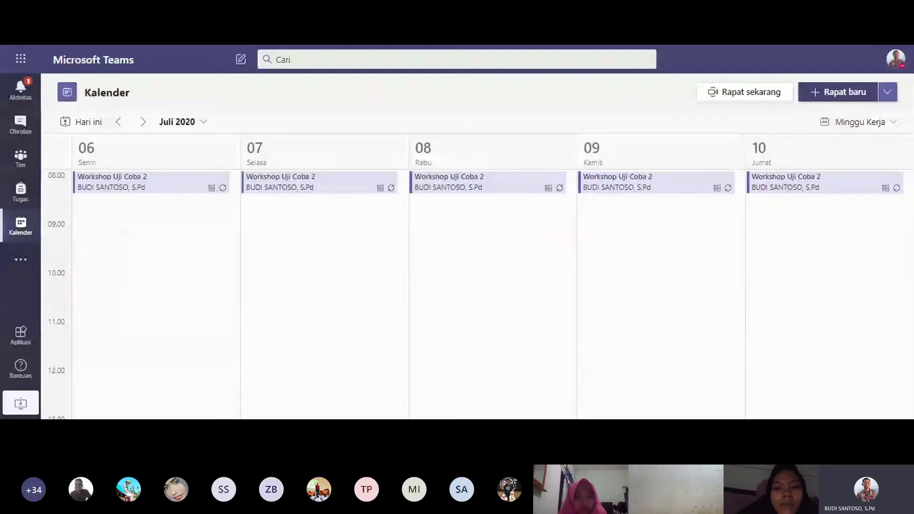